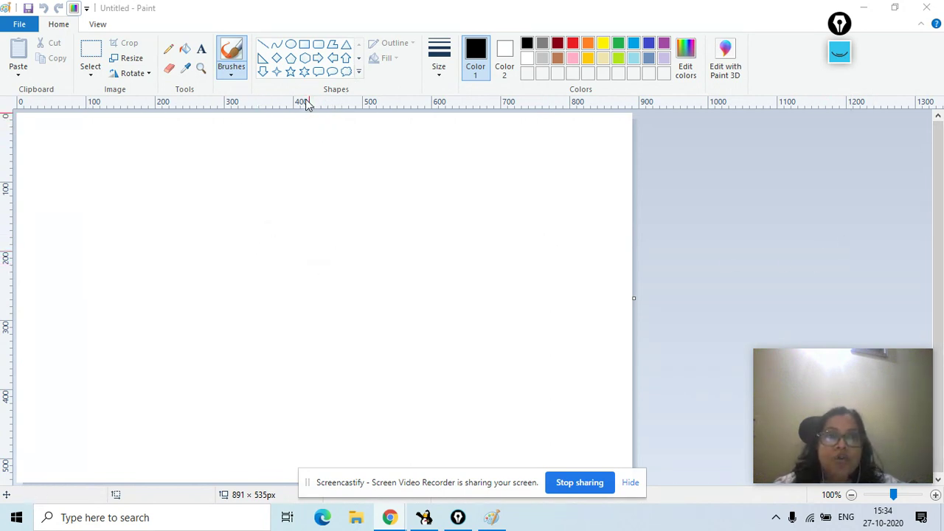
Bring the Paint window forward and set the line size to the third thickness
{"action": "left_click", "coordinate": [292, 49]}
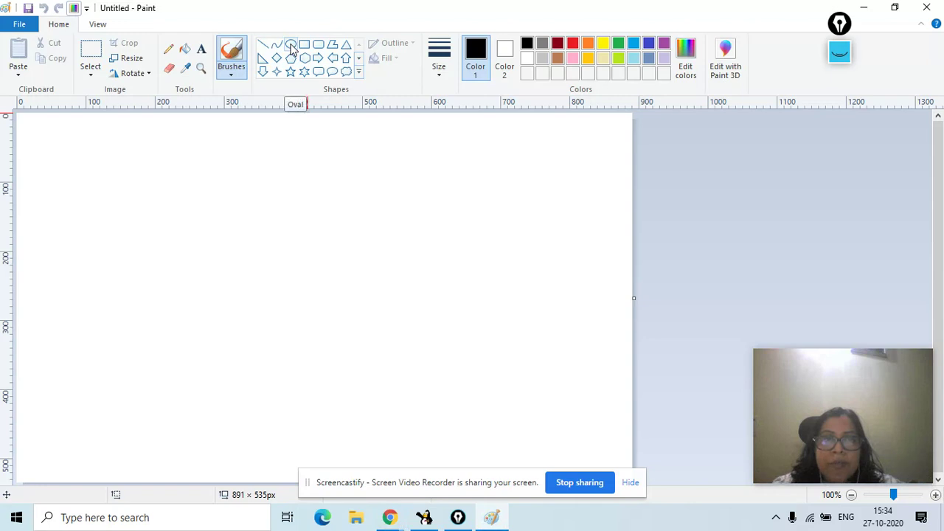
{"action": "left_click", "coordinate": [439, 76]}
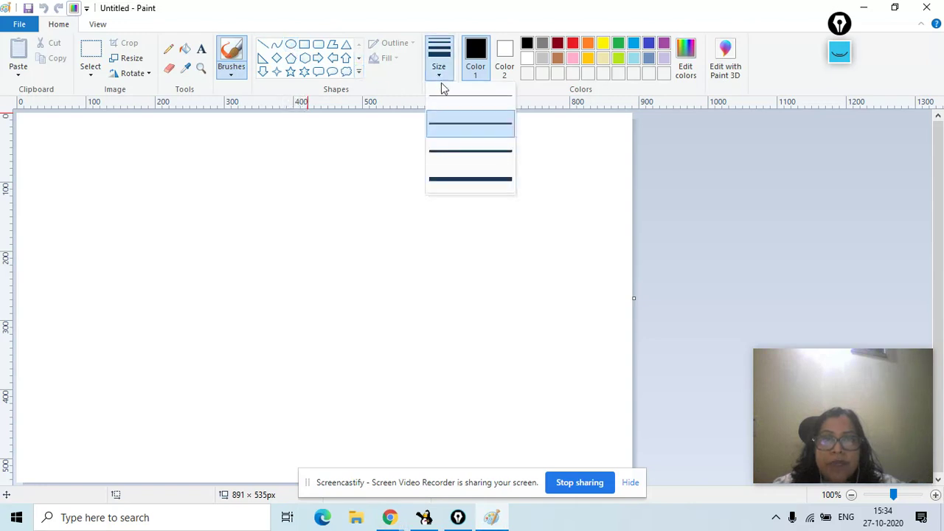
{"action": "left_click", "coordinate": [461, 156]}
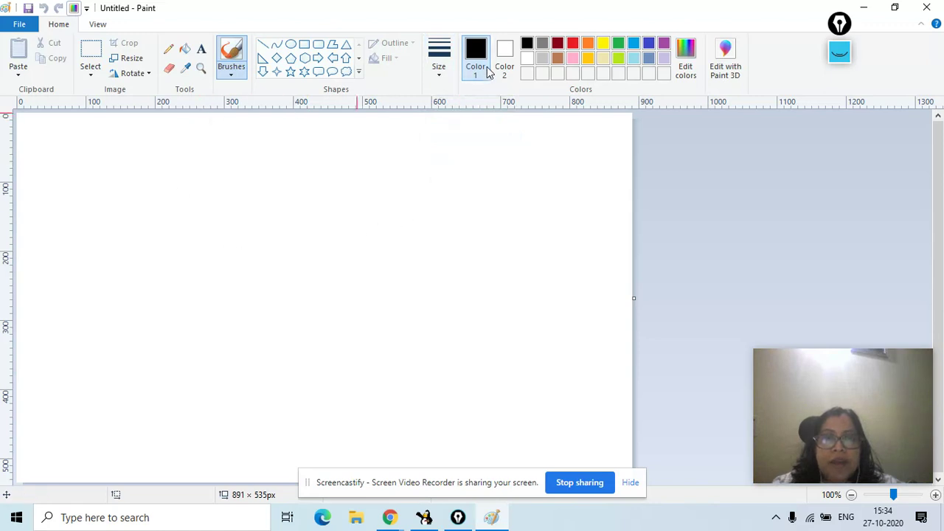
In gold, draw a flat oval outline about 274 × 57px on the left-middle of the canvas
{"action": "left_click", "coordinate": [588, 59]}
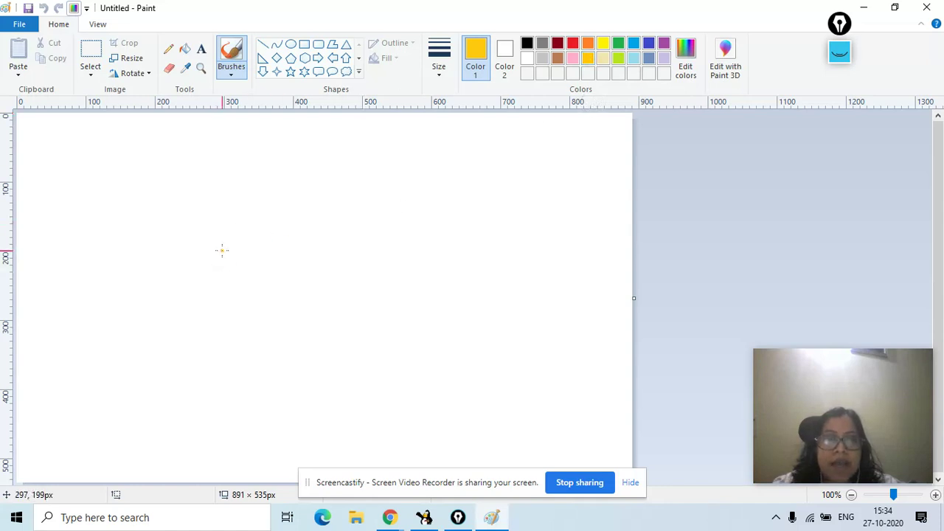
{"action": "left_click_drag", "start_coordinate": [221, 251], "coordinate": [251, 262]}
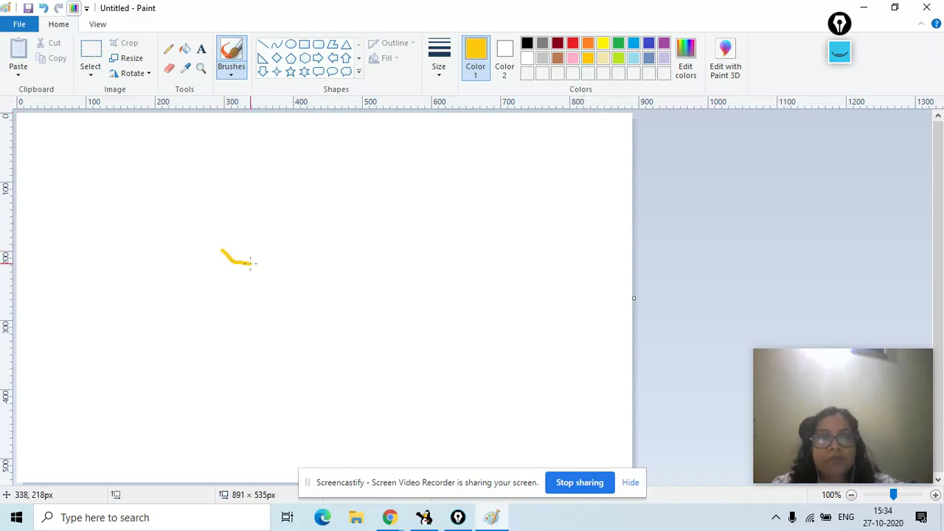
{"action": "key", "text": "ctrl+z"}
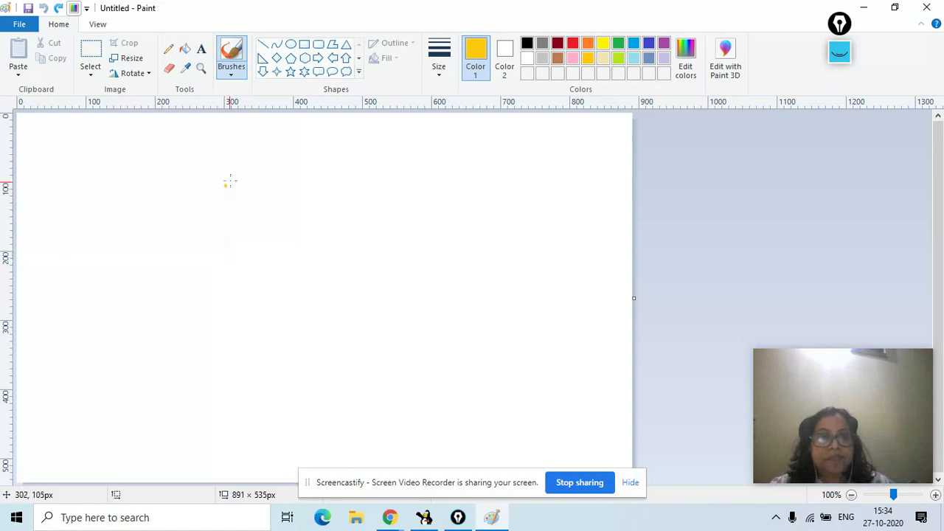
{"action": "left_click", "coordinate": [292, 44]}
{"action": "left_click_drag", "start_coordinate": [210, 255], "coordinate": [398, 293]}
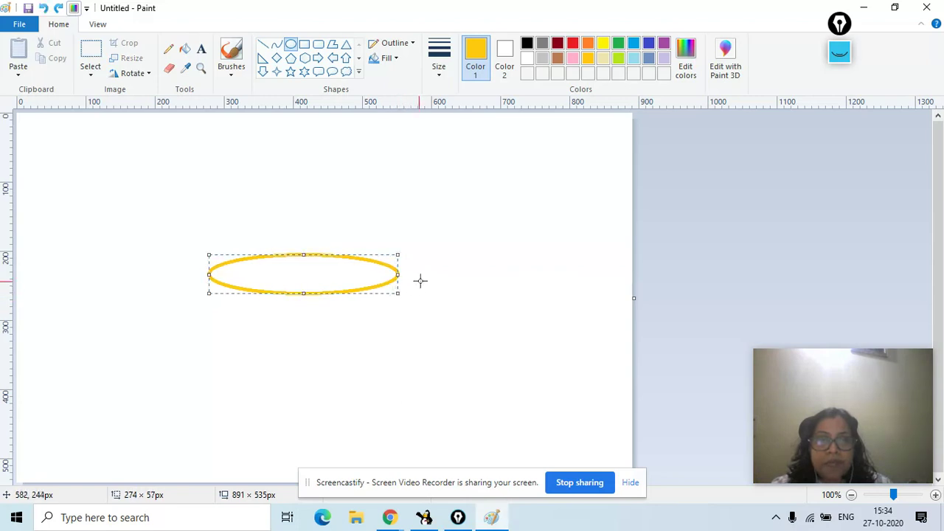
{"action": "left_click", "coordinate": [433, 273]}
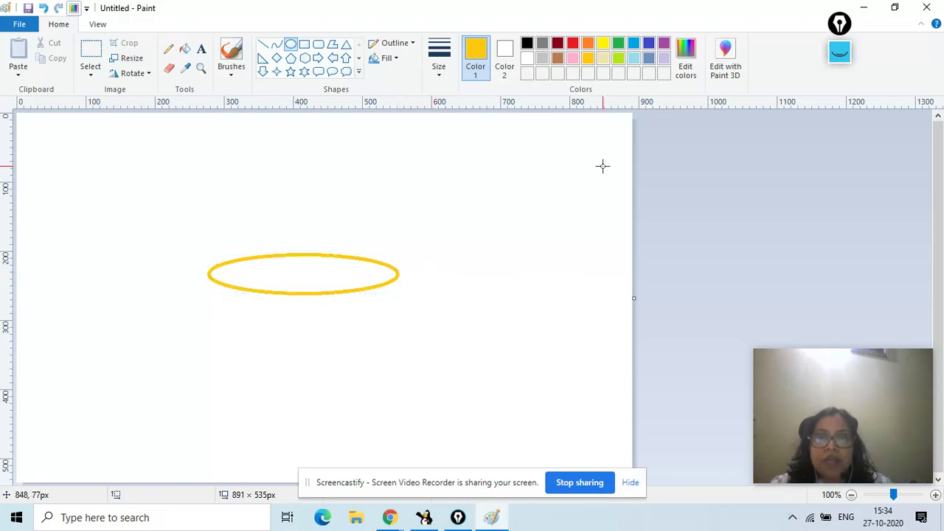
{"action": "left_click", "coordinate": [559, 59]}
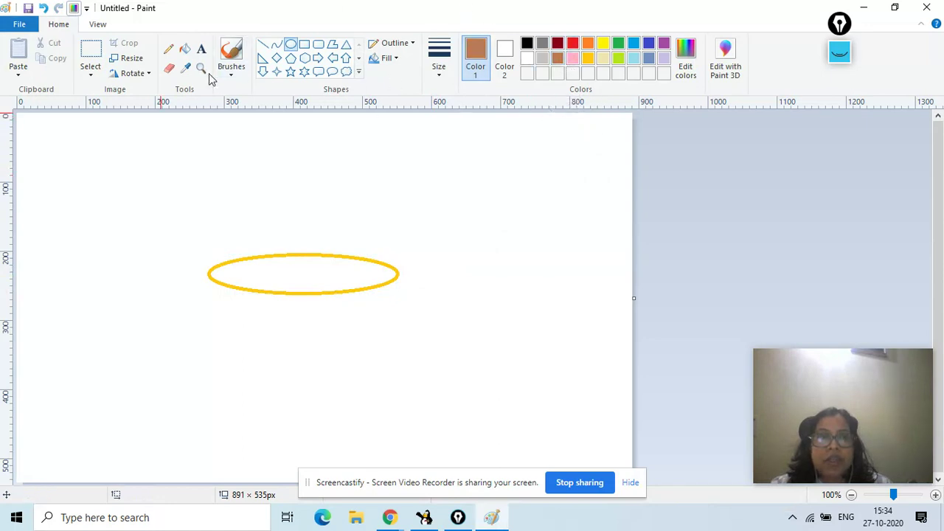
Fill the flat oval's interior with brown
{"action": "left_click", "coordinate": [185, 49]}
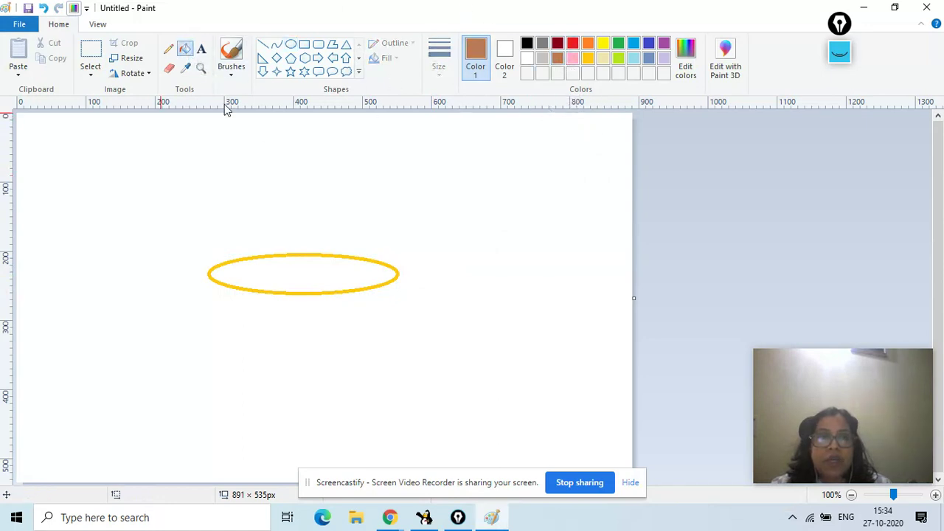
{"action": "left_click", "coordinate": [303, 272]}
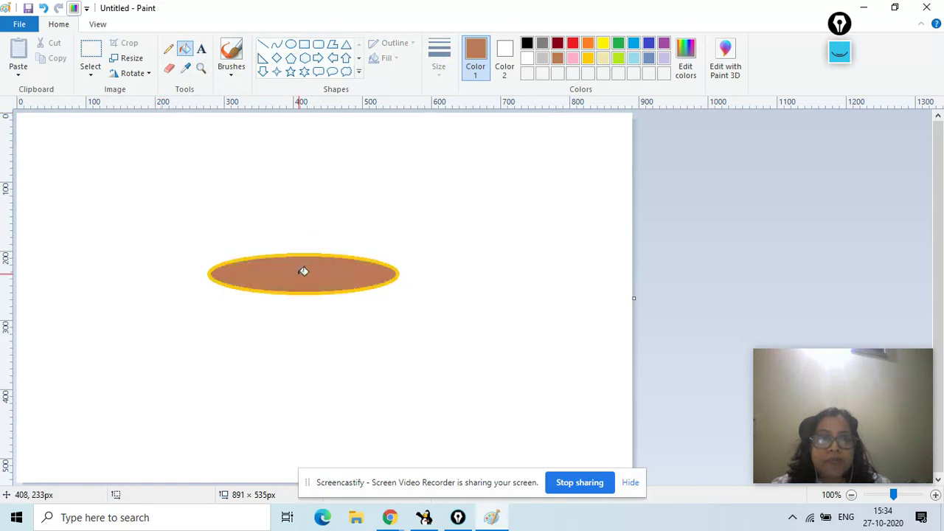
{"action": "left_click", "coordinate": [588, 60]}
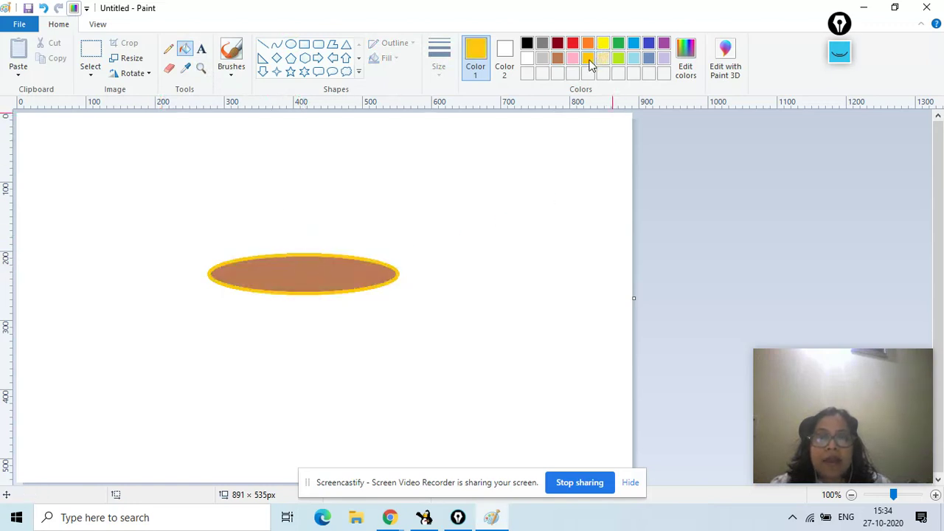
Draw a gold inner oval about 206 × 27px, centred inside the brown oval
{"action": "left_click", "coordinate": [291, 44]}
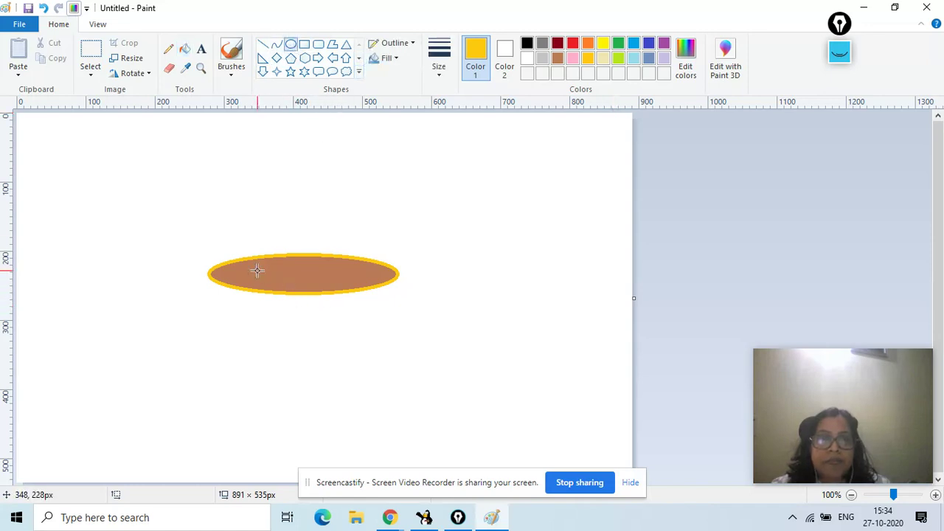
{"action": "left_click_drag", "start_coordinate": [257, 270], "coordinate": [366, 279]}
{"action": "key", "text": "ctrl+z"}
{"action": "left_click_drag", "start_coordinate": [257, 269], "coordinate": [263, 274]}
{"action": "key", "text": "ctrl+z"}
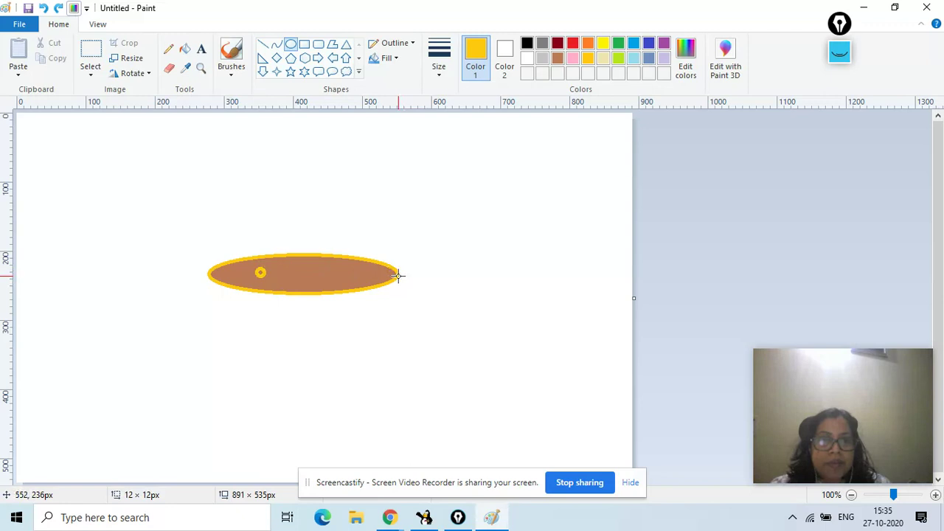
{"action": "left_click_drag", "start_coordinate": [398, 275], "coordinate": [398, 276]}
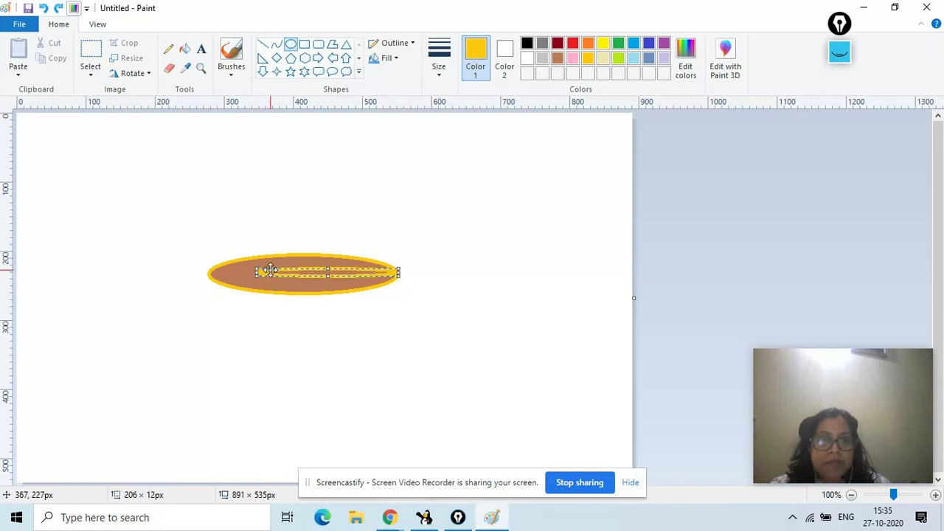
{"action": "left_click_drag", "start_coordinate": [328, 268], "coordinate": [331, 284]}
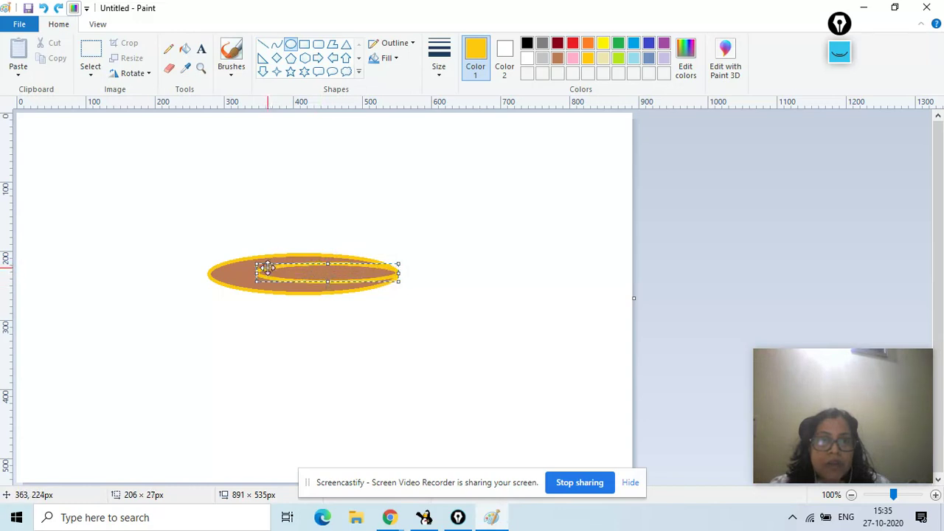
{"action": "left_click_drag", "start_coordinate": [266, 269], "coordinate": [242, 269]}
Fill the inner gold oval with bright yellow
{"action": "left_click", "coordinate": [417, 300]}
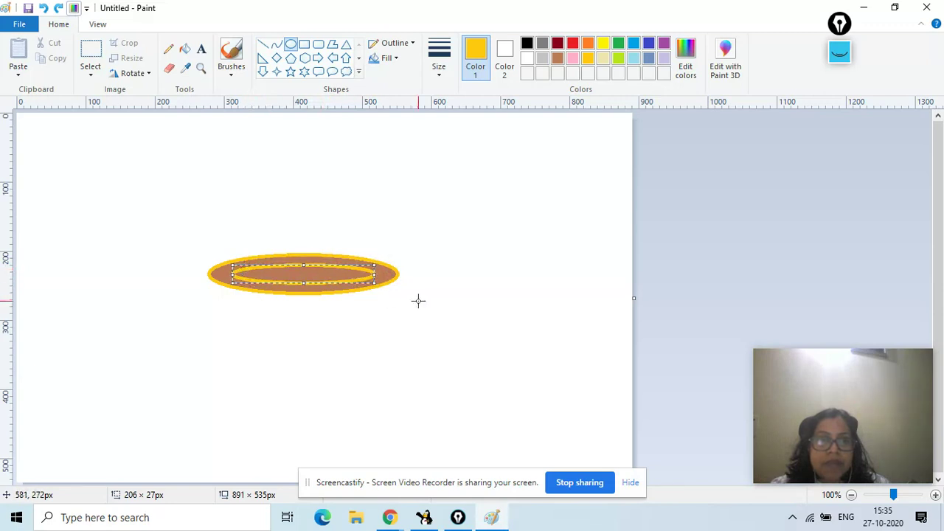
{"action": "left_click", "coordinate": [184, 57]}
{"action": "left_click", "coordinate": [603, 43]}
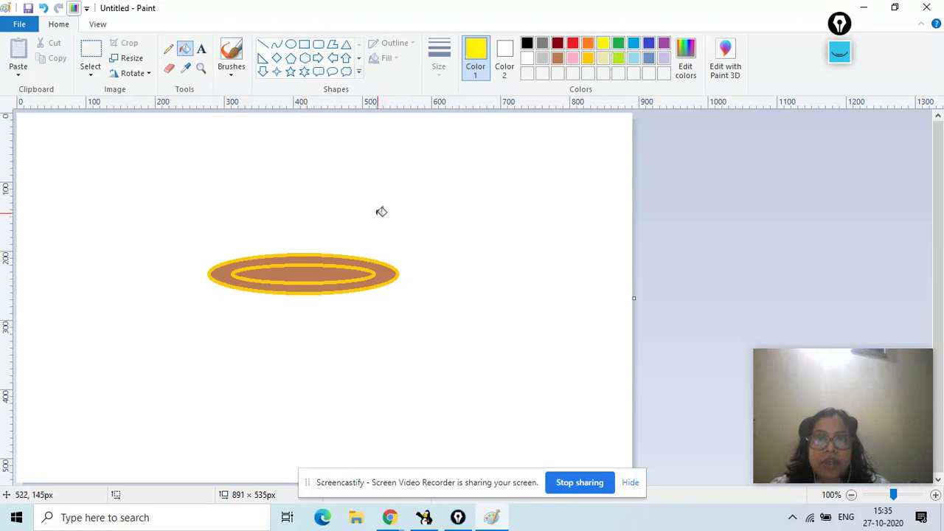
{"action": "left_click", "coordinate": [299, 272]}
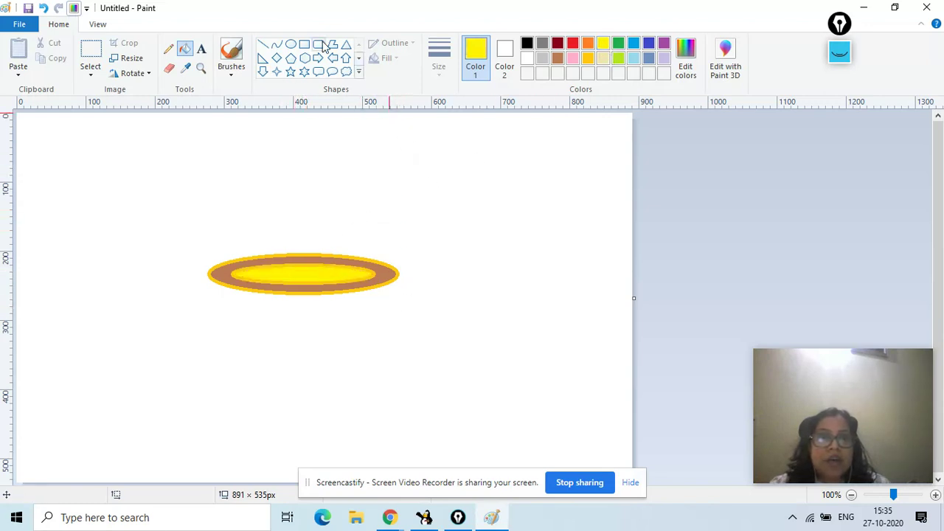
{"action": "left_click", "coordinate": [291, 45]}
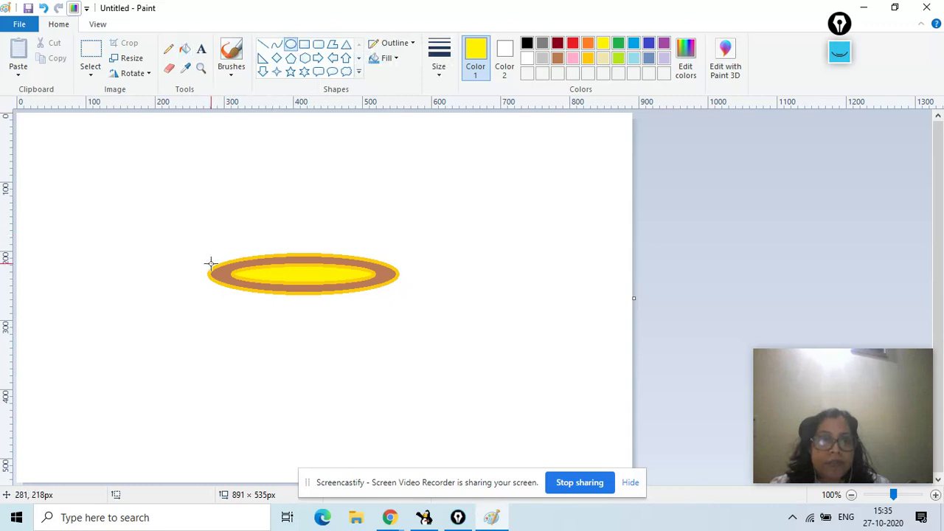
Draw a large yellow oval about 286 × 219px enclosing the flat rim oval
{"action": "left_click_drag", "start_coordinate": [206, 260], "coordinate": [399, 367]}
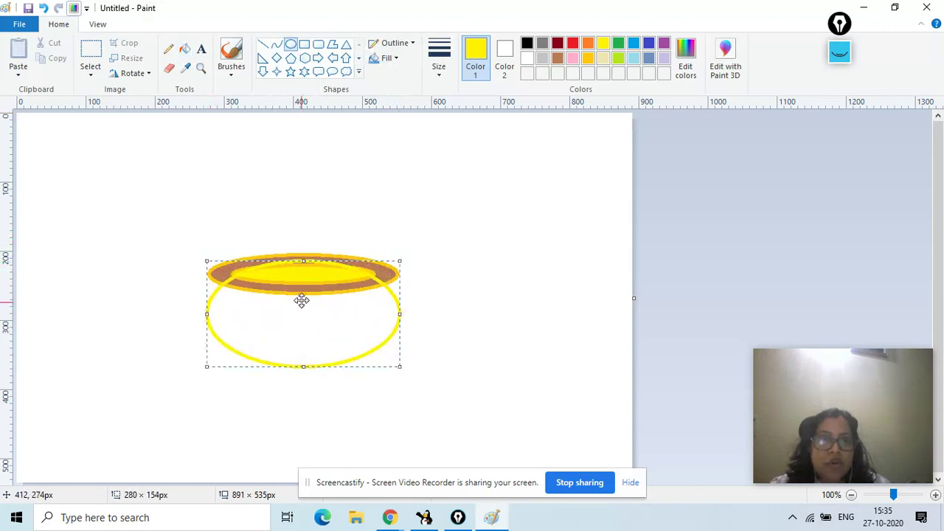
{"action": "left_click_drag", "start_coordinate": [302, 258], "coordinate": [273, 216]}
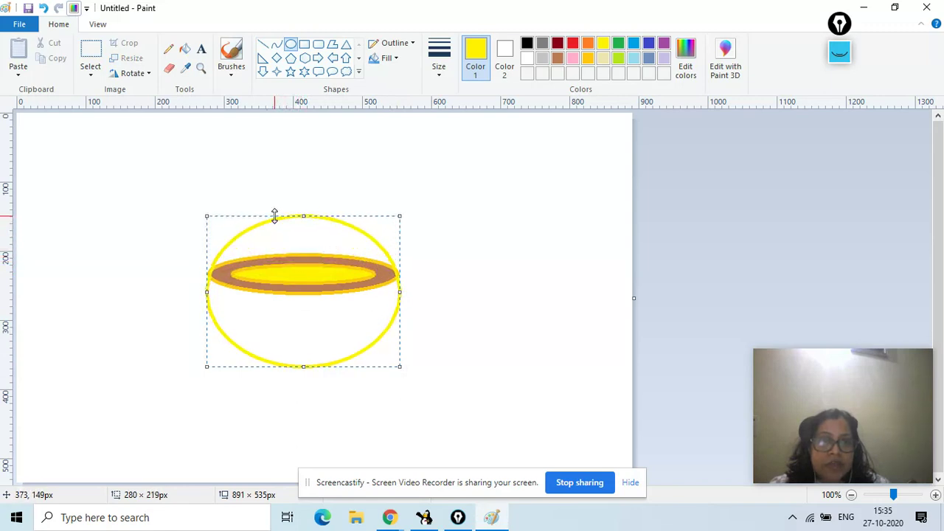
{"action": "left_click_drag", "start_coordinate": [399, 291], "coordinate": [400, 287]}
{"action": "mouse_move", "coordinate": [302, 243]}
{"action": "left_mouse_down"}
{"action": "mouse_move", "coordinate": [294, 270]}
{"action": "mouse_move", "coordinate": [317, 233]}
{"action": "left_mouse_up"}
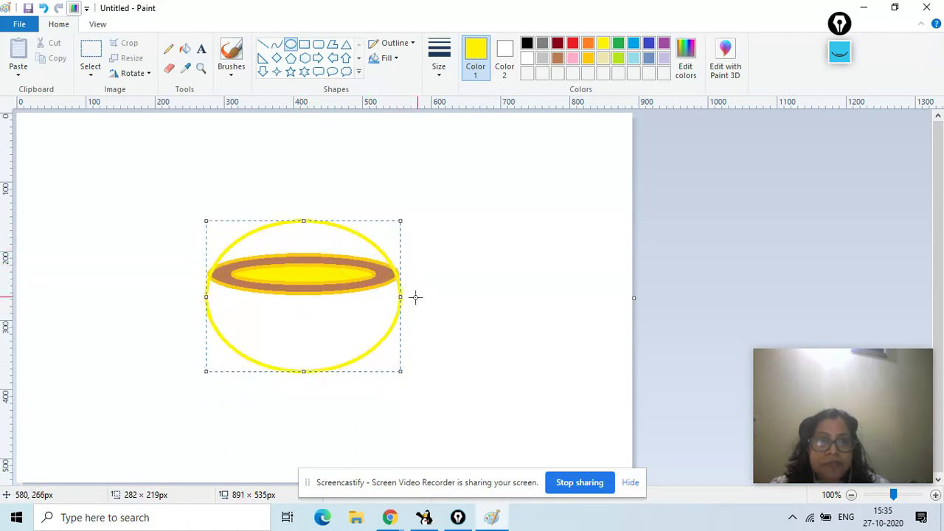
{"action": "left_click_drag", "start_coordinate": [401, 296], "coordinate": [403, 295]}
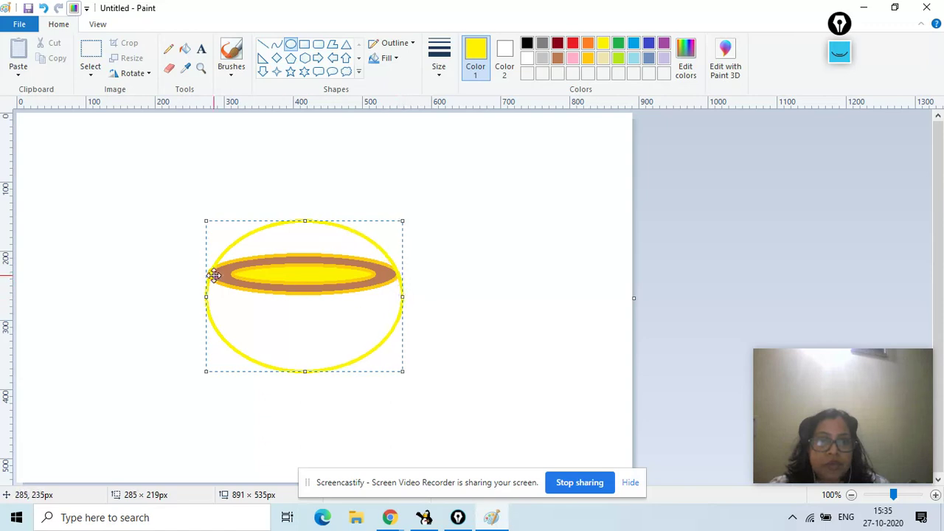
{"action": "left_click_drag", "start_coordinate": [211, 295], "coordinate": [205, 292]}
{"action": "left_click", "coordinate": [446, 297]}
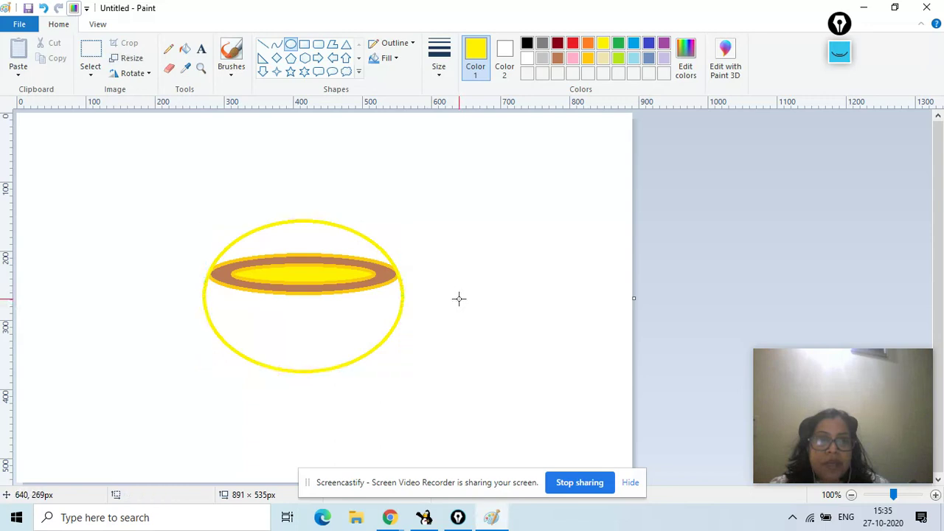
{"action": "left_click", "coordinate": [169, 67]}
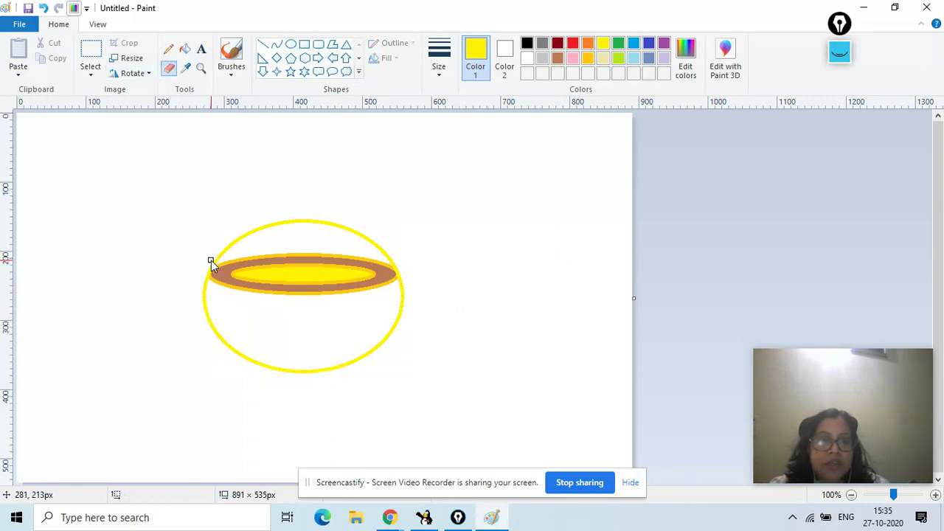
Erase the large ellipse's upper arc above the rim, leaving an open bowl
{"action": "mouse_move", "coordinate": [211, 262]}
{"action": "left_mouse_down"}
{"action": "mouse_move", "coordinate": [258, 226]}
{"action": "mouse_move", "coordinate": [248, 236]}
{"action": "mouse_move", "coordinate": [300, 224]}
{"action": "mouse_move", "coordinate": [245, 225]}
{"action": "mouse_move", "coordinate": [291, 218]}
{"action": "mouse_move", "coordinate": [320, 219]}
{"action": "mouse_move", "coordinate": [280, 227]}
{"action": "mouse_move", "coordinate": [336, 228]}
{"action": "mouse_move", "coordinate": [329, 220]}
{"action": "mouse_move", "coordinate": [386, 258]}
{"action": "left_mouse_up"}
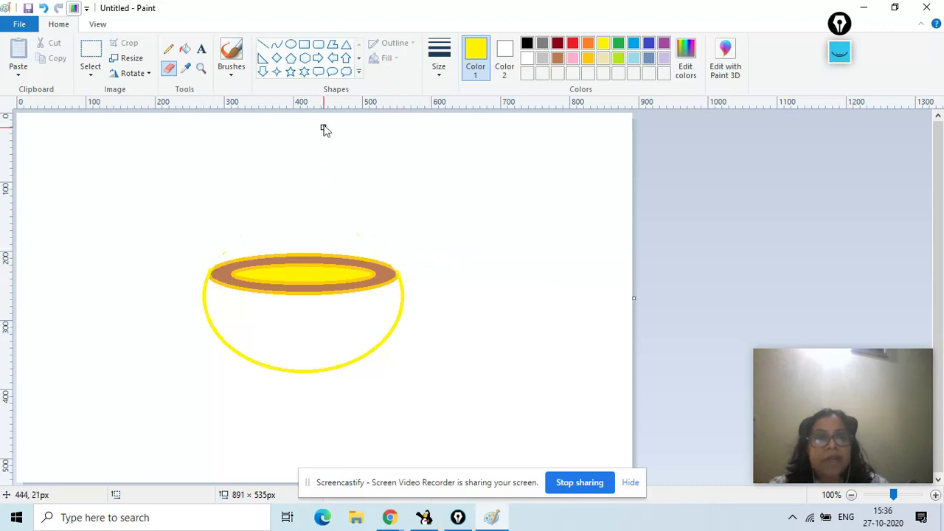
Draw a curved wick rising from the middle of the rim
{"action": "left_click", "coordinate": [277, 45]}
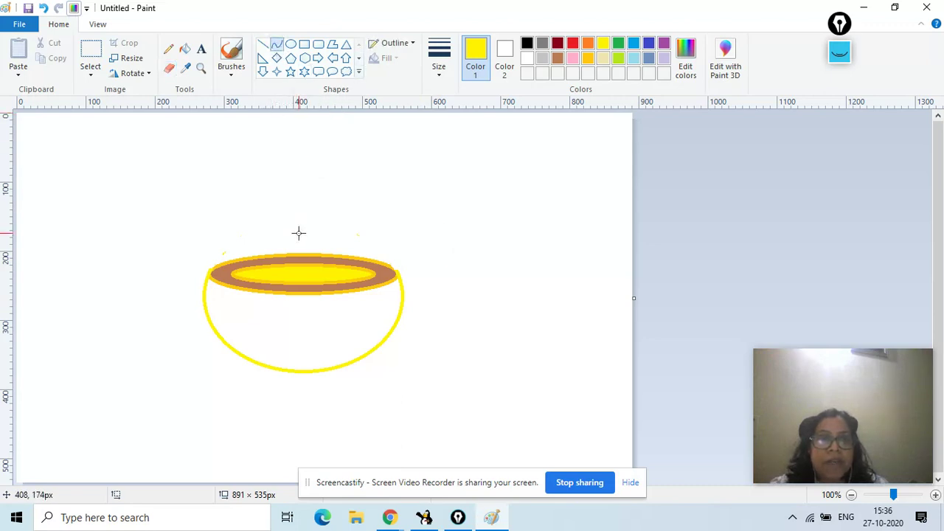
{"action": "left_click_drag", "start_coordinate": [305, 206], "coordinate": [305, 262]}
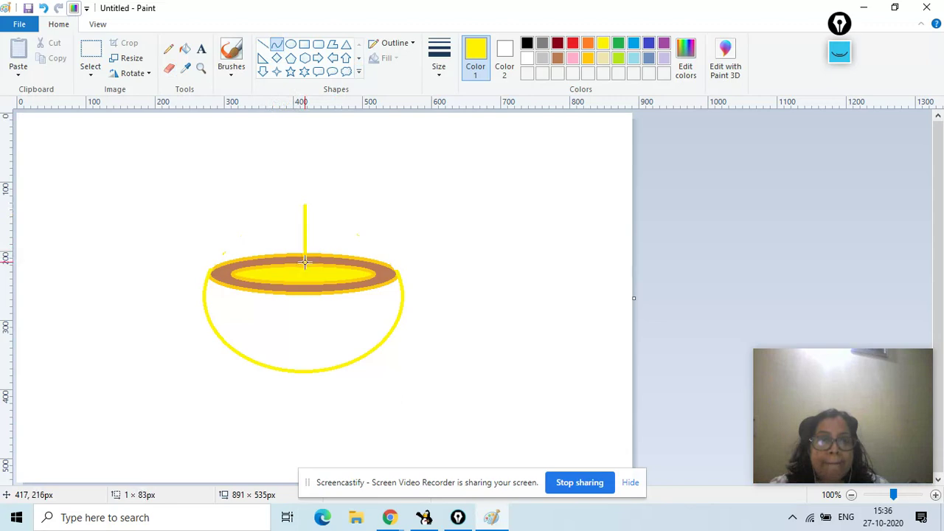
{"action": "left_click_drag", "start_coordinate": [302, 214], "coordinate": [321, 233]}
{"action": "left_click", "coordinate": [330, 241]}
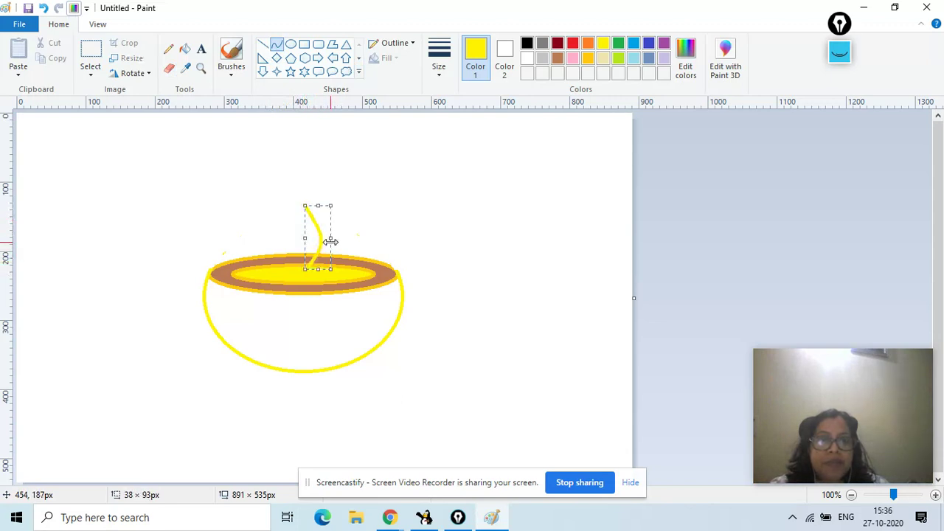
{"action": "left_click", "coordinate": [365, 186]}
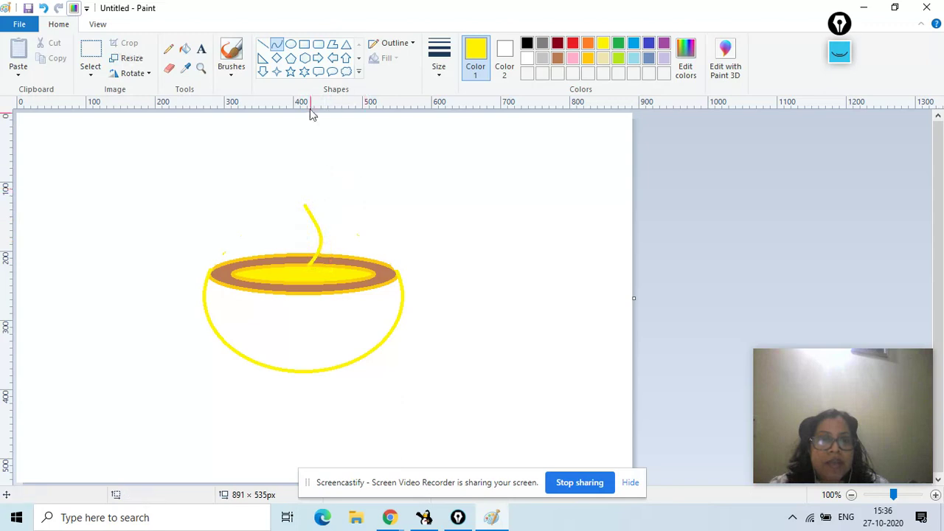
Draw a tall, narrow oval flame around the wick
{"action": "left_click", "coordinate": [292, 45]}
{"action": "left_click_drag", "start_coordinate": [305, 201], "coordinate": [327, 271]}
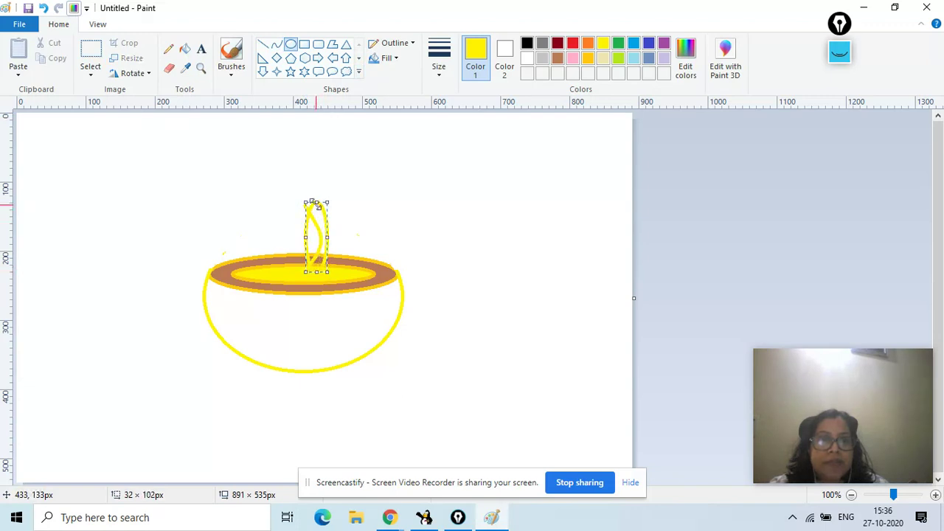
{"action": "left_click_drag", "start_coordinate": [315, 205], "coordinate": [300, 196]}
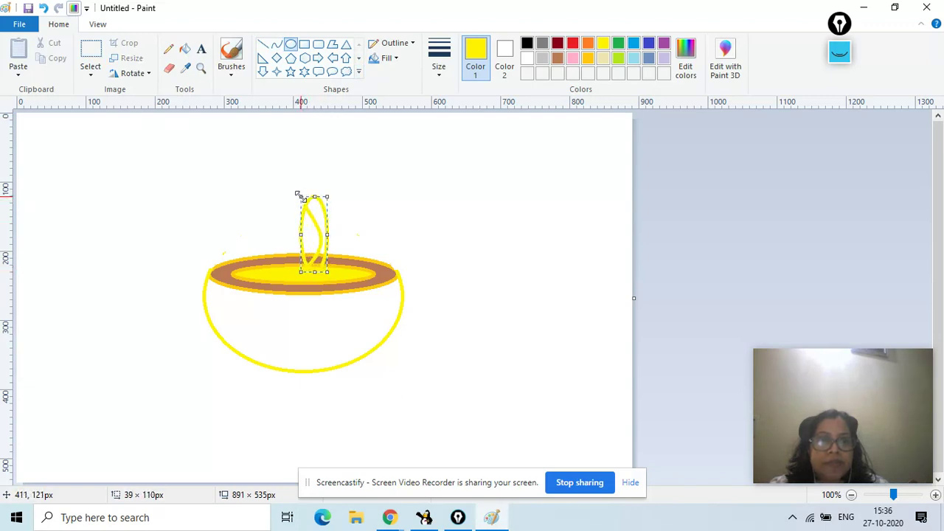
{"action": "left_click_drag", "start_coordinate": [328, 231], "coordinate": [333, 232]}
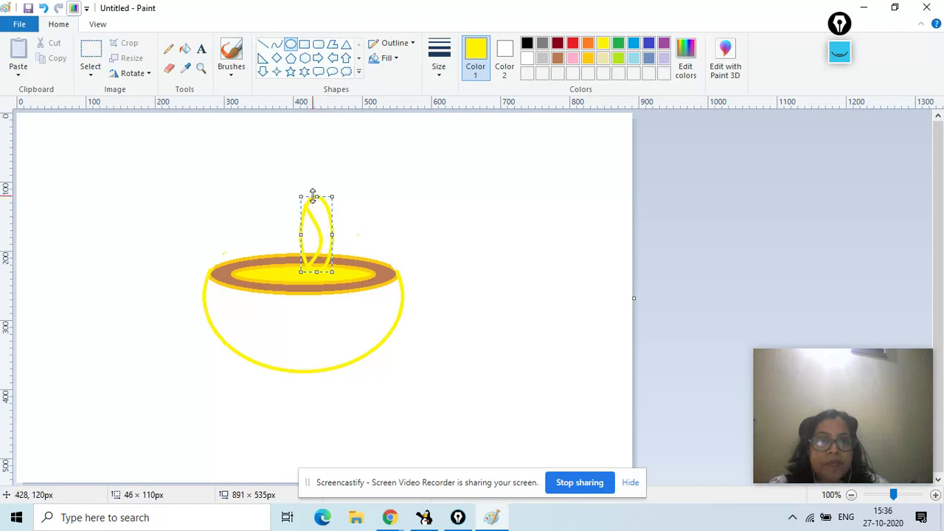
{"action": "left_click_drag", "start_coordinate": [310, 217], "coordinate": [313, 192]}
{"action": "left_click", "coordinate": [352, 234]}
Add a straight centre line running up to the flame's tip
{"action": "left_click", "coordinate": [262, 45]}
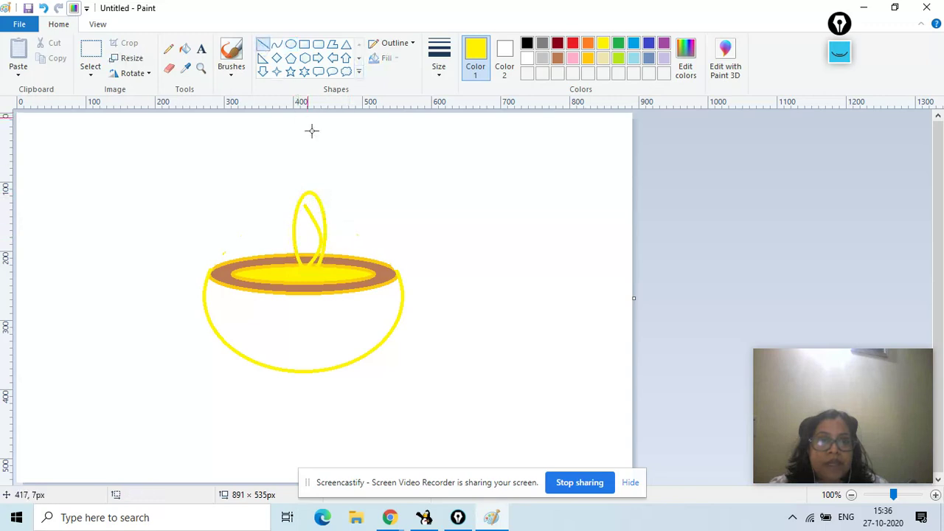
{"action": "left_click_drag", "start_coordinate": [307, 207], "coordinate": [310, 258]}
{"action": "left_click_drag", "start_coordinate": [310, 202], "coordinate": [305, 202]}
{"action": "left_click", "coordinate": [352, 209]}
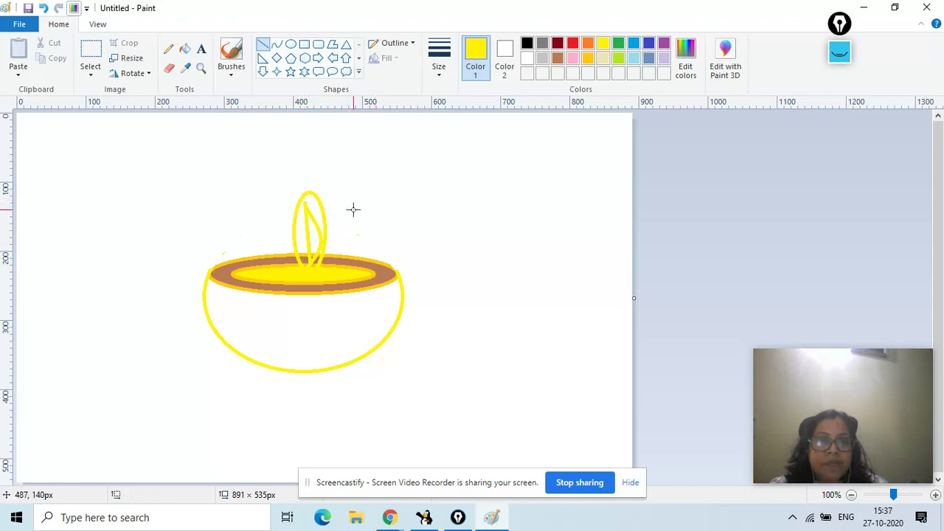
Fill the oil surface and flame with gold and the bowl body with brown
{"action": "left_click", "coordinate": [184, 49]}
{"action": "left_click", "coordinate": [588, 59]}
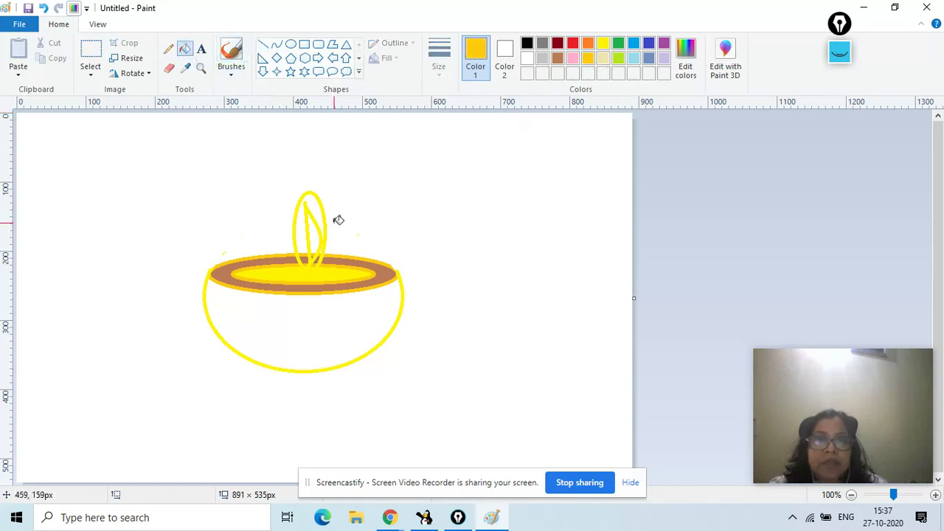
{"action": "left_click", "coordinate": [322, 240]}
{"action": "left_click", "coordinate": [313, 225]}
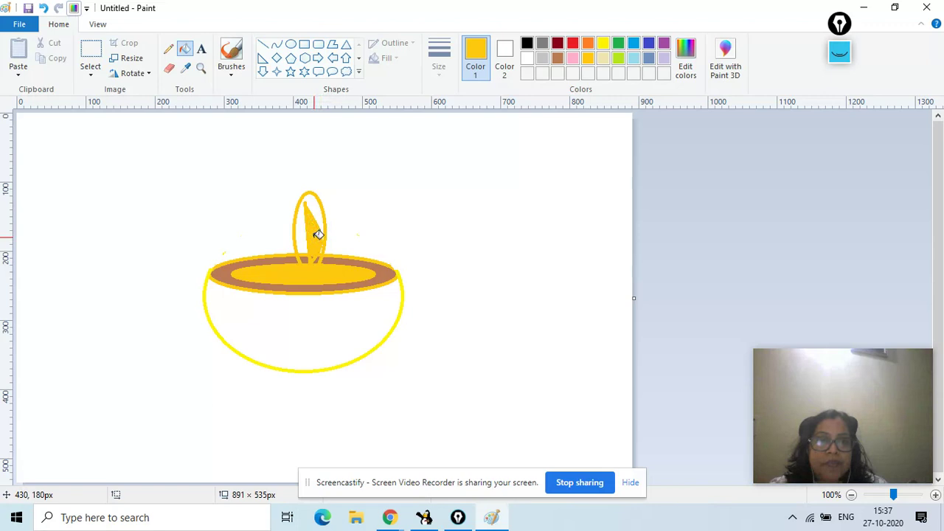
{"action": "left_click", "coordinate": [558, 59]}
{"action": "left_click", "coordinate": [332, 327]}
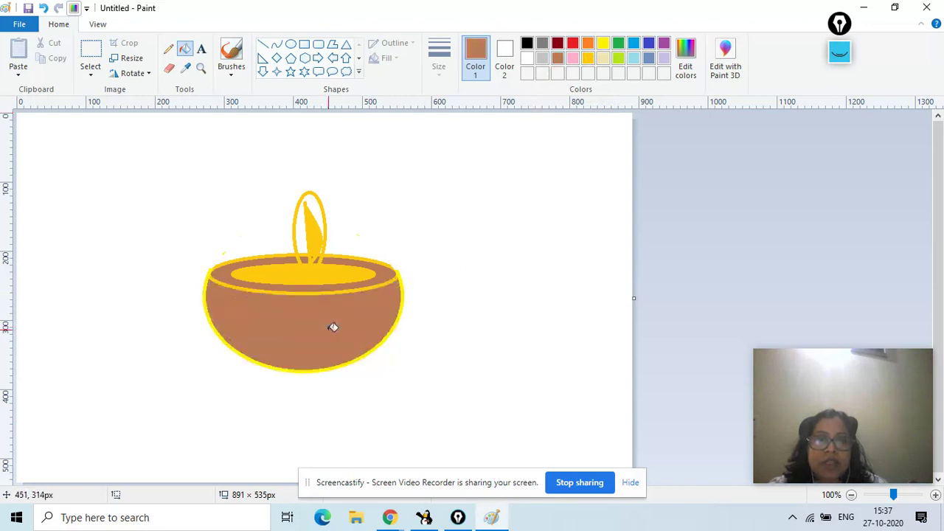
Fill the inner flame with orange, undoing the fills that spilled onto the oil
{"action": "left_click", "coordinate": [589, 44]}
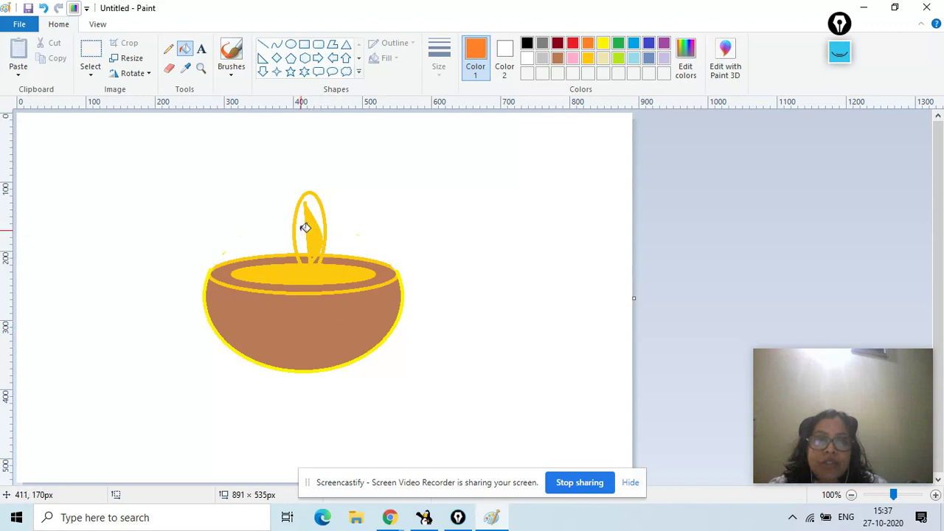
{"action": "left_click", "coordinate": [306, 227]}
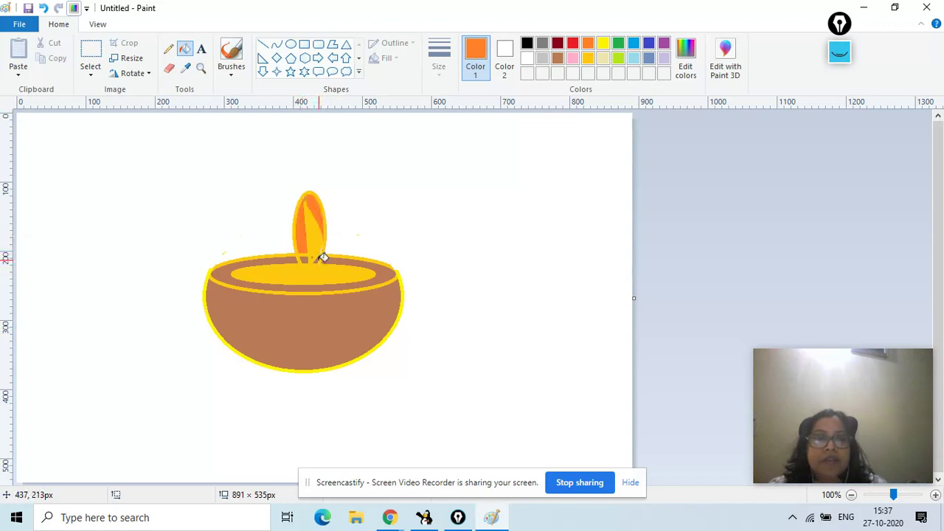
{"action": "left_click", "coordinate": [322, 257]}
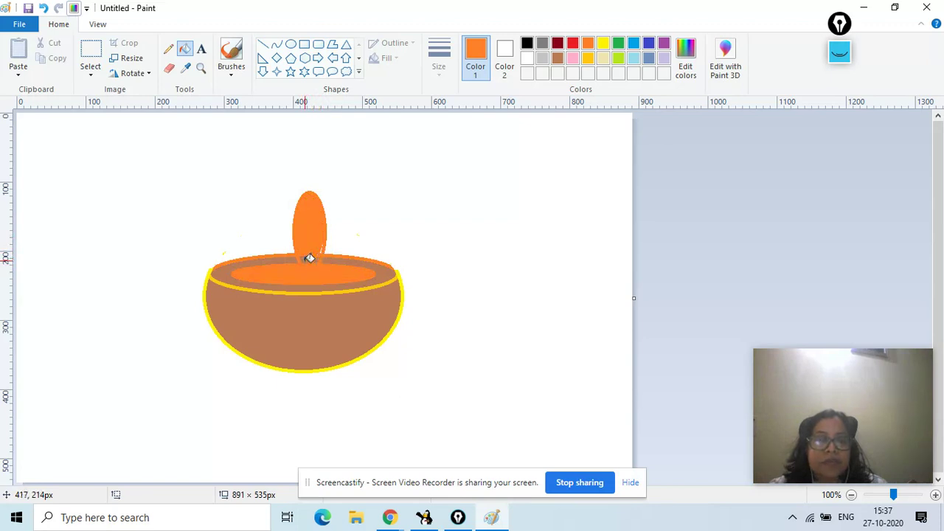
{"action": "key", "text": "ctrl+z"}
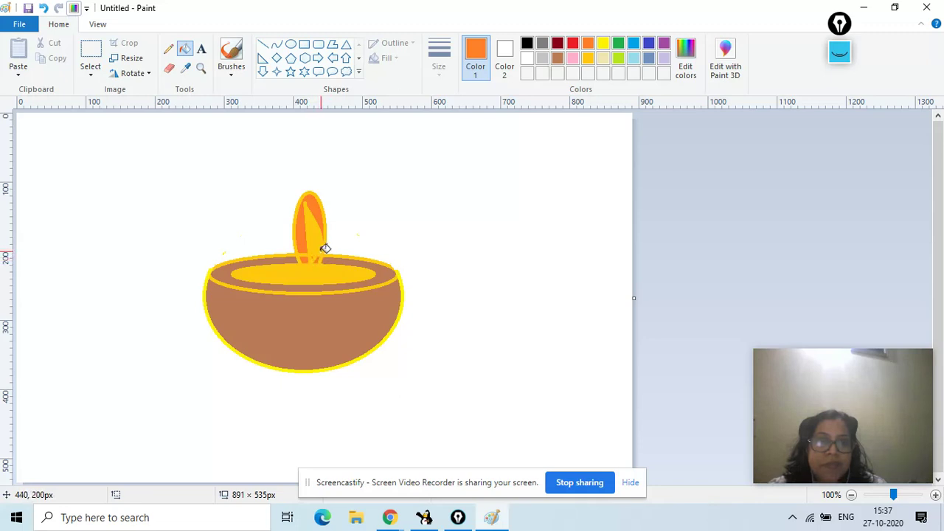
{"action": "left_click", "coordinate": [326, 248]}
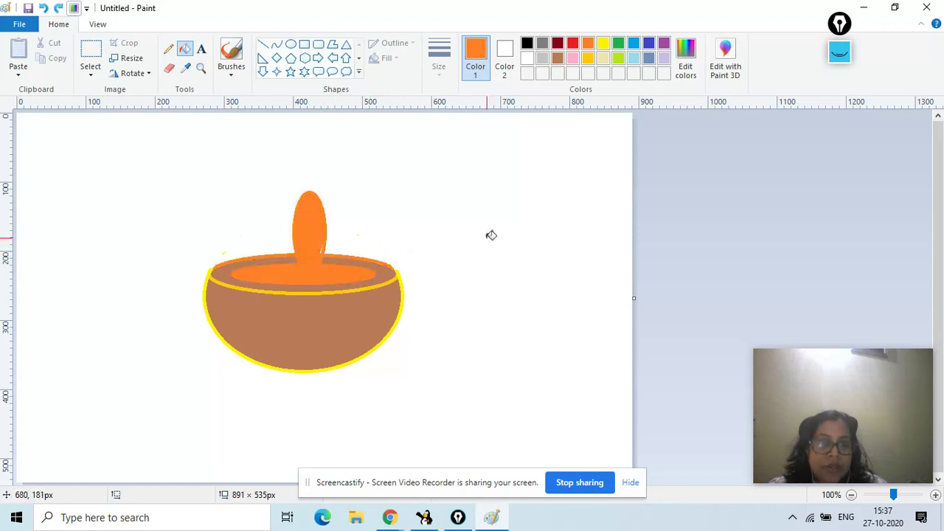
{"action": "key", "text": "ctrl+z"}
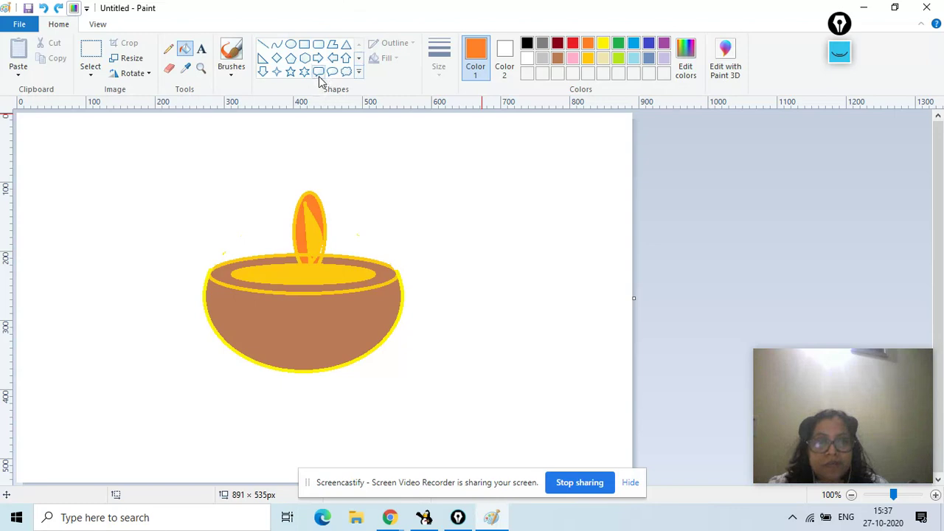
{"action": "left_click", "coordinate": [266, 48]}
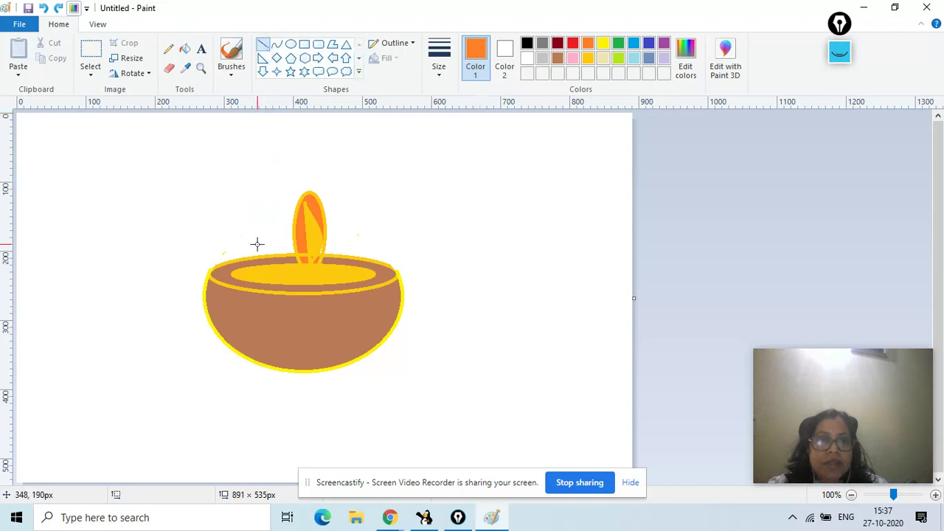
Draw short orange rays around the flame's left, top and right sides
{"action": "left_click_drag", "start_coordinate": [279, 234], "coordinate": [287, 246]}
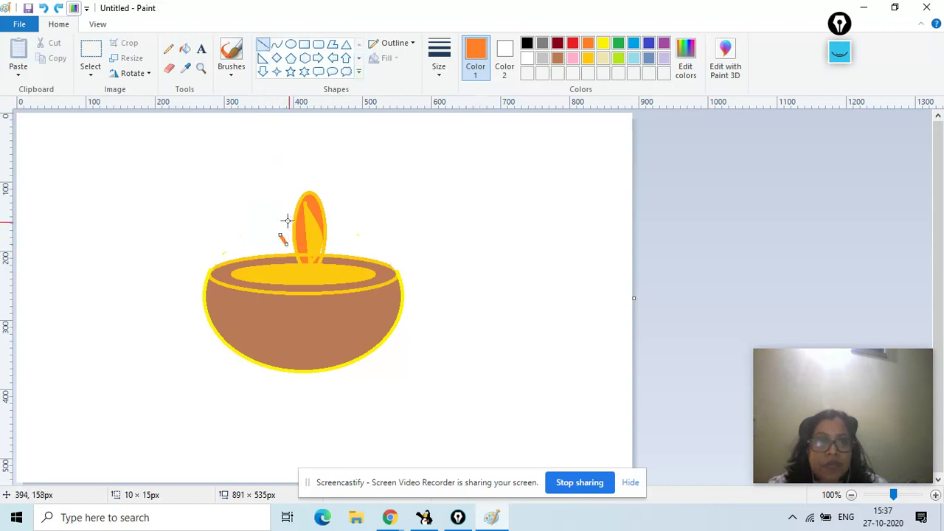
{"action": "left_click_drag", "start_coordinate": [273, 204], "coordinate": [283, 216]}
{"action": "mouse_move", "coordinate": [281, 175]}
{"action": "left_mouse_down"}
{"action": "mouse_move", "coordinate": [291, 194]}
{"action": "mouse_move", "coordinate": [312, 179]}
{"action": "mouse_move", "coordinate": [317, 150]}
{"action": "left_mouse_up"}
{"action": "left_click", "coordinate": [326, 193]}
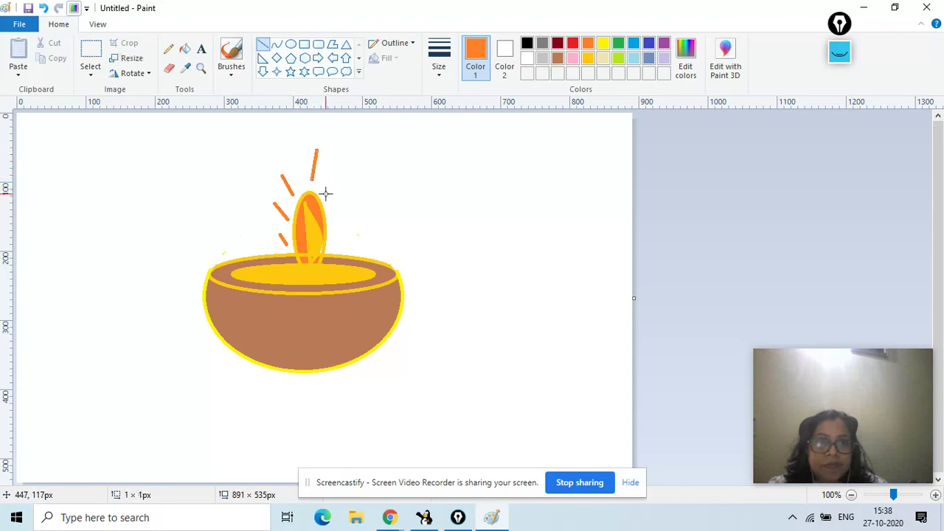
{"action": "left_click_drag", "start_coordinate": [328, 192], "coordinate": [336, 188]}
{"action": "mouse_move", "coordinate": [332, 221]}
{"action": "left_mouse_down"}
{"action": "mouse_move", "coordinate": [346, 214]}
{"action": "mouse_move", "coordinate": [337, 239]}
{"action": "mouse_move", "coordinate": [356, 237]}
{"action": "left_mouse_up"}
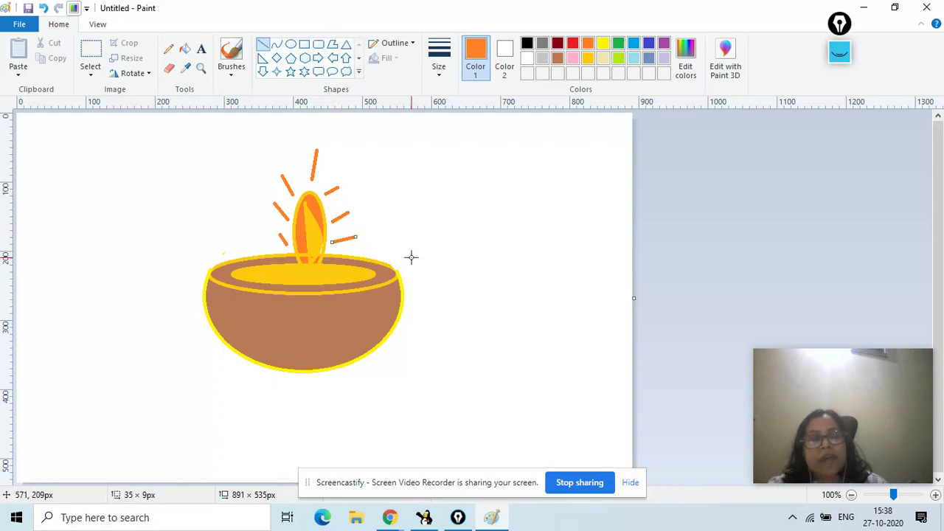
Place an empty Cooper Black 22 text box below the diya
{"action": "left_click", "coordinate": [201, 50]}
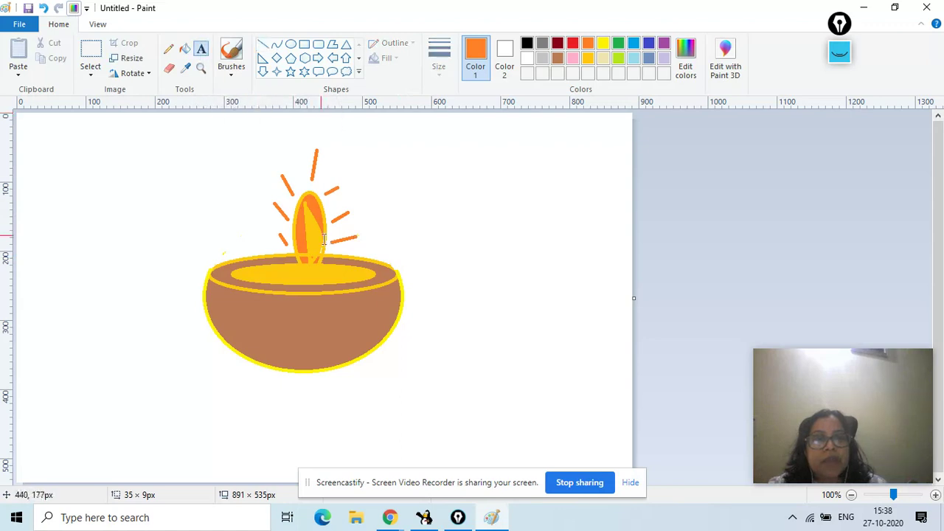
{"action": "left_click", "coordinate": [282, 388]}
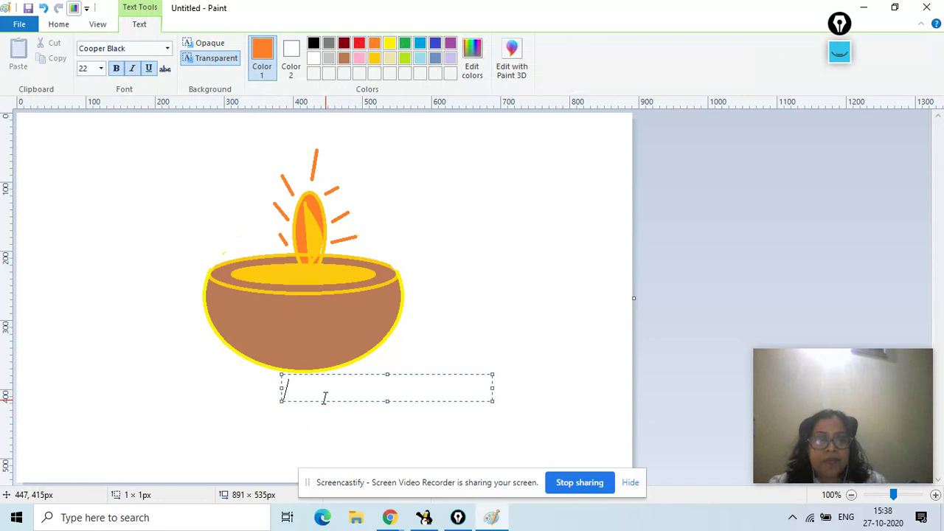